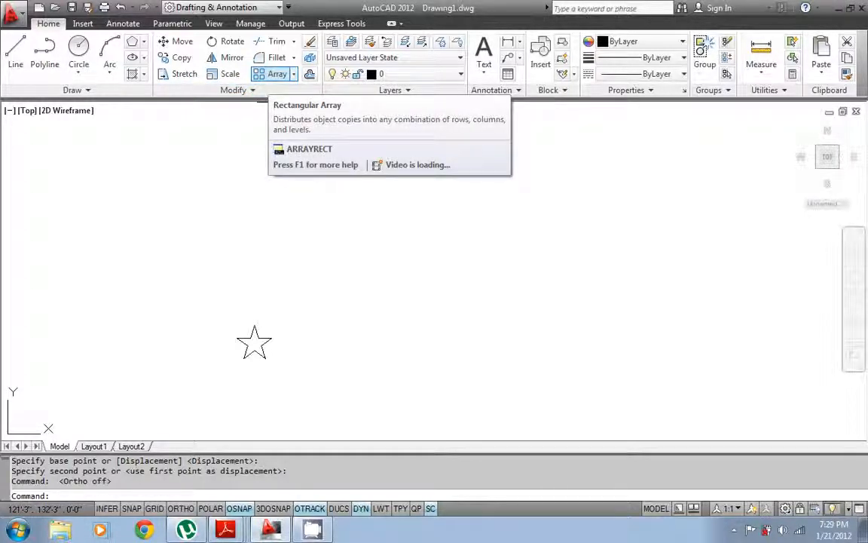
Start a Rectangular Array of the star and set its count to 5 rows and 5 columns
{"action": "left_click", "coordinate": [293, 73]}
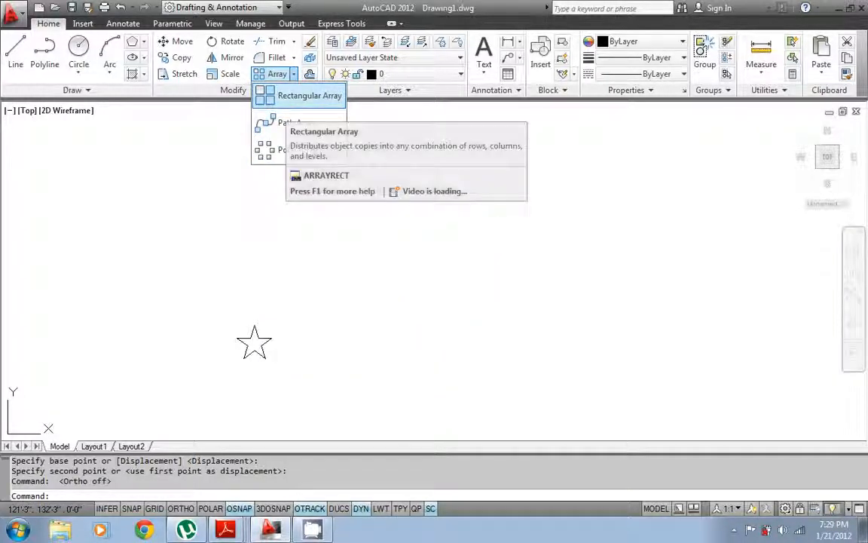
{"action": "left_click", "coordinate": [301, 95]}
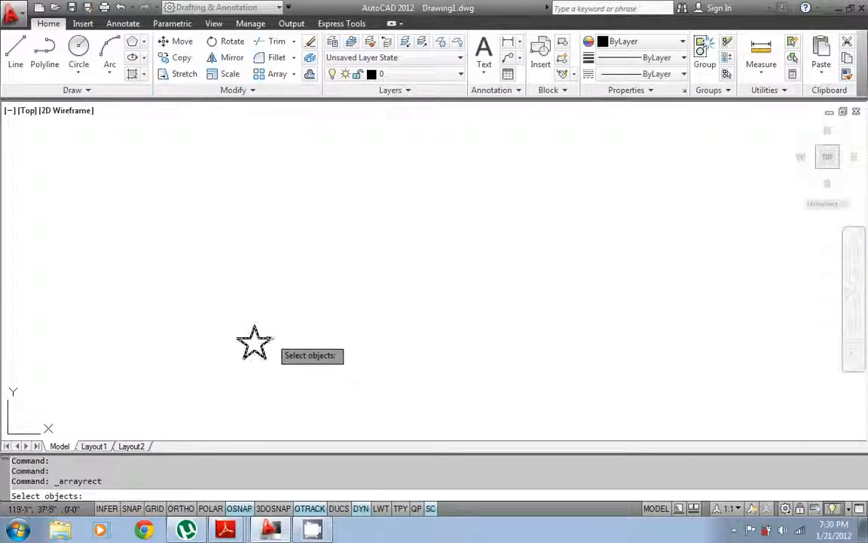
{"action": "left_click", "coordinate": [270, 339]}
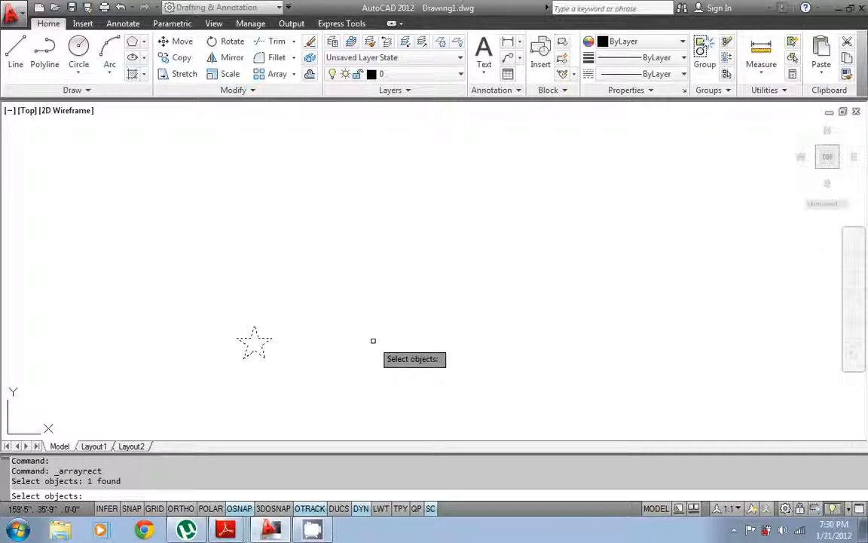
{"action": "key", "text": "Return"}
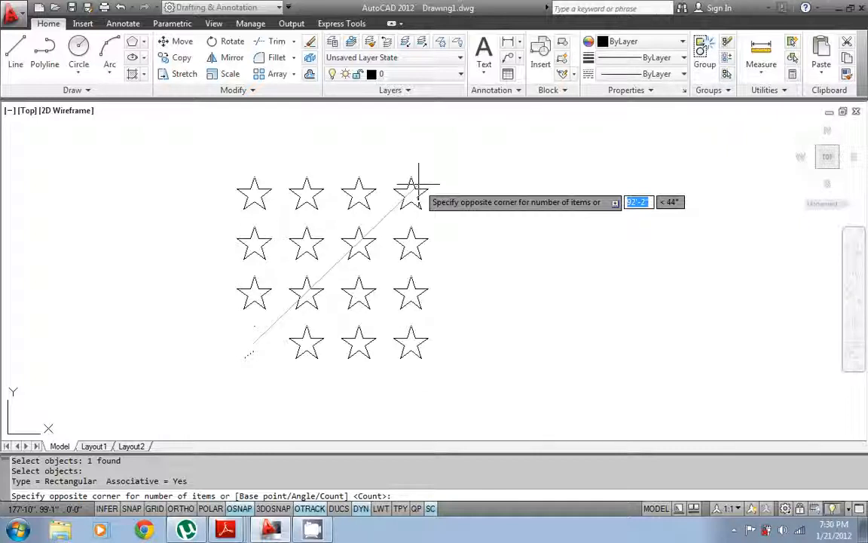
{"action": "type", "text": "c"}
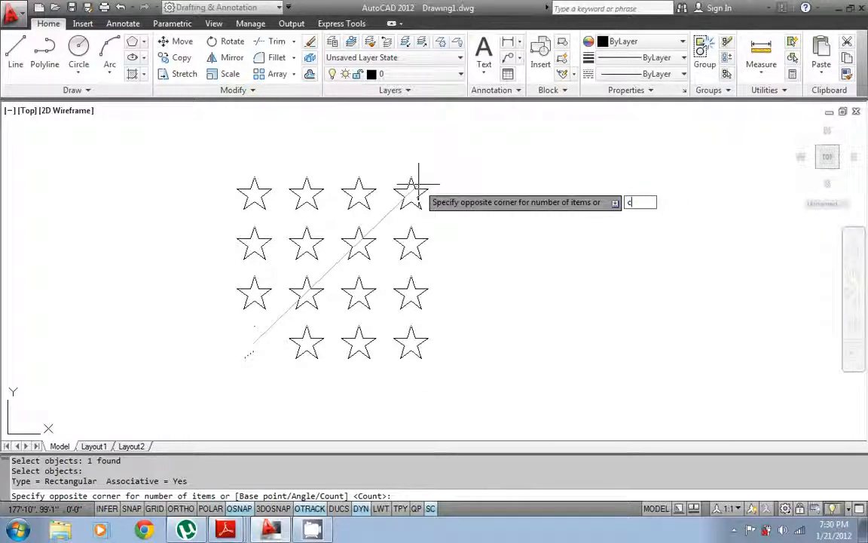
{"action": "key", "text": "Return"}
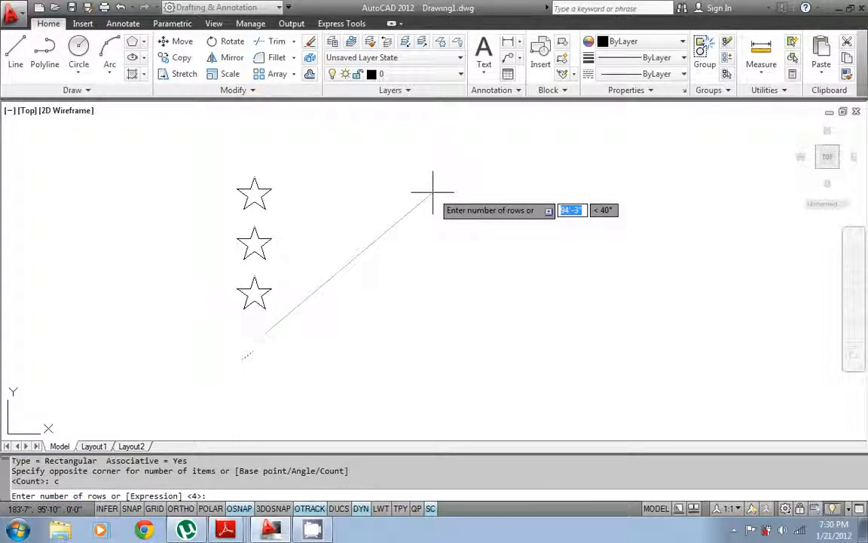
{"action": "type", "text": "5"}
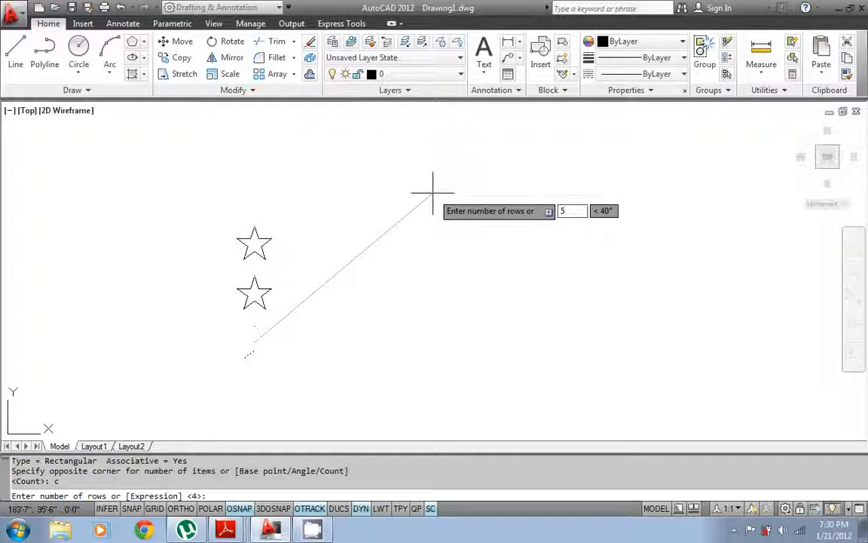
{"action": "key", "text": "Return"}
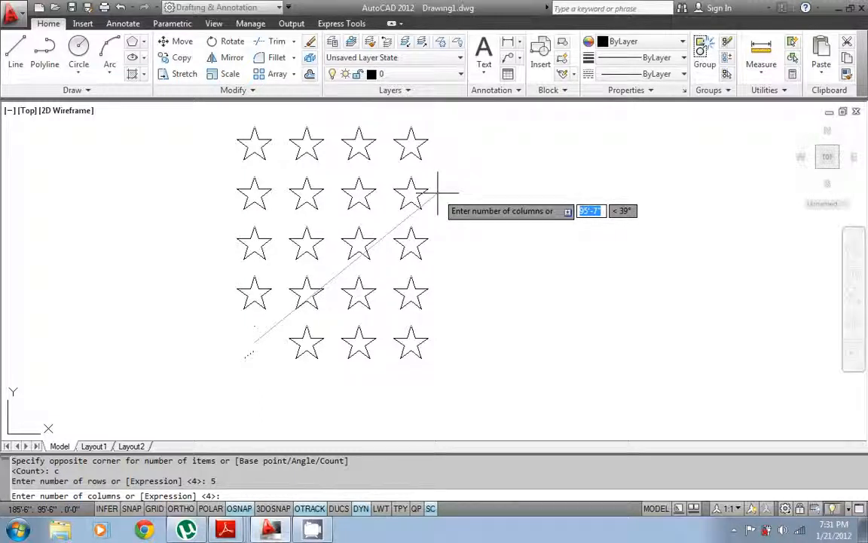
{"action": "type", "text": "5"}
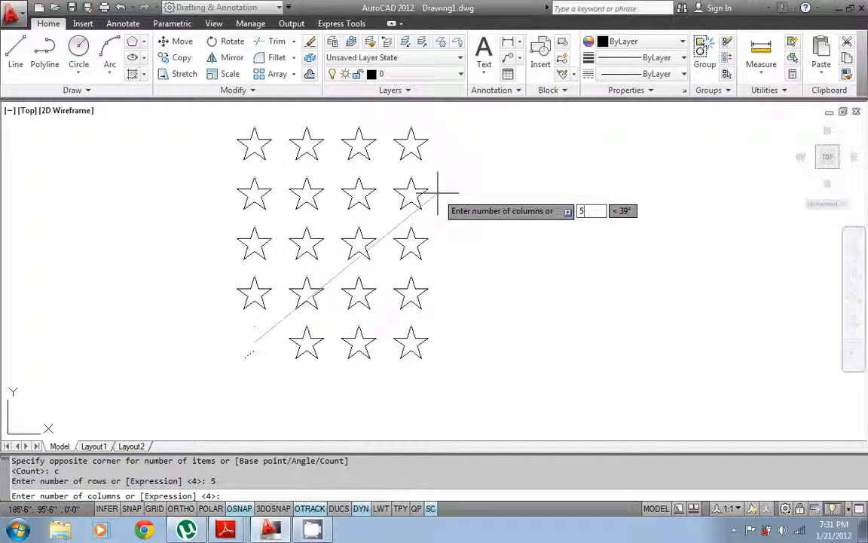
{"action": "key", "text": "Return"}
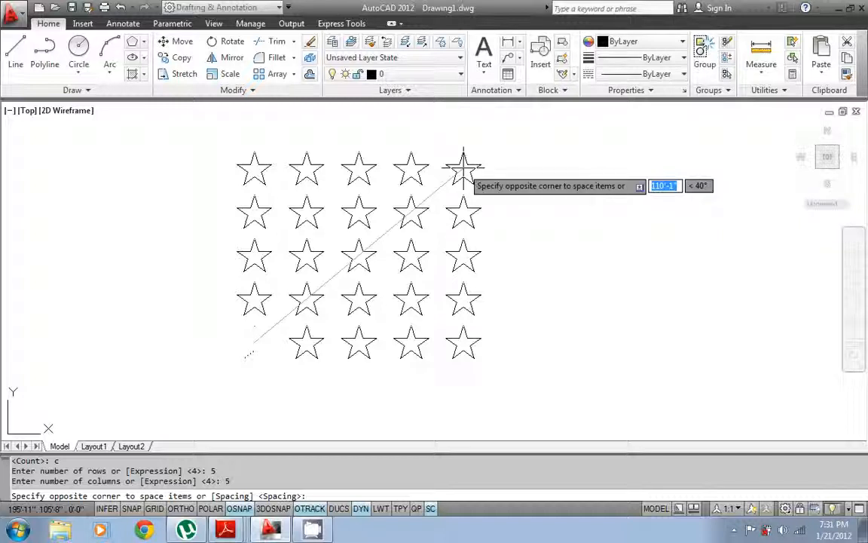
Set the star array's spacing to 80' between rows and 50' between columns, and finish the array
{"action": "type", "text": "s"}
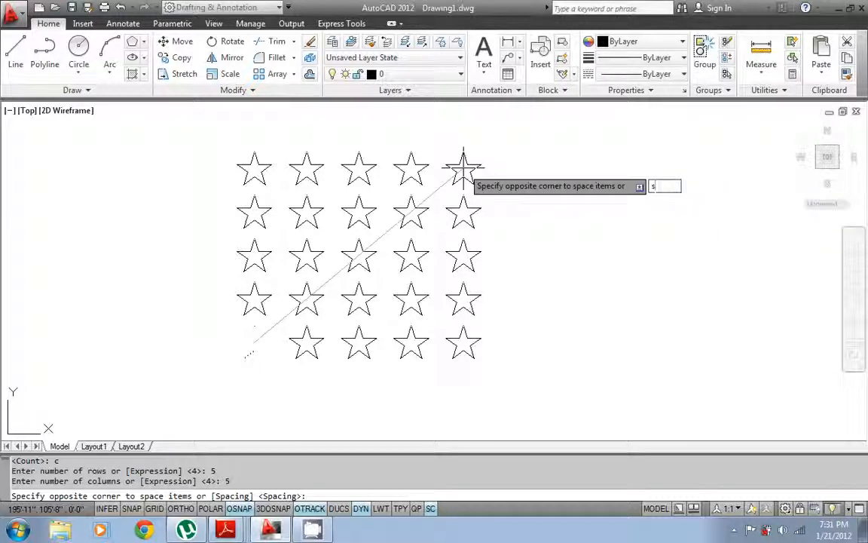
{"action": "key", "text": "Return"}
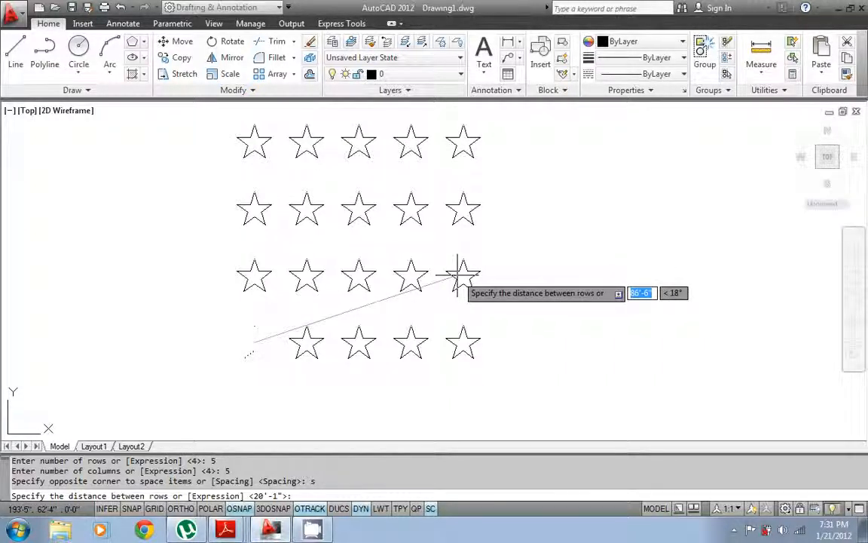
{"action": "type", "text": "80"}
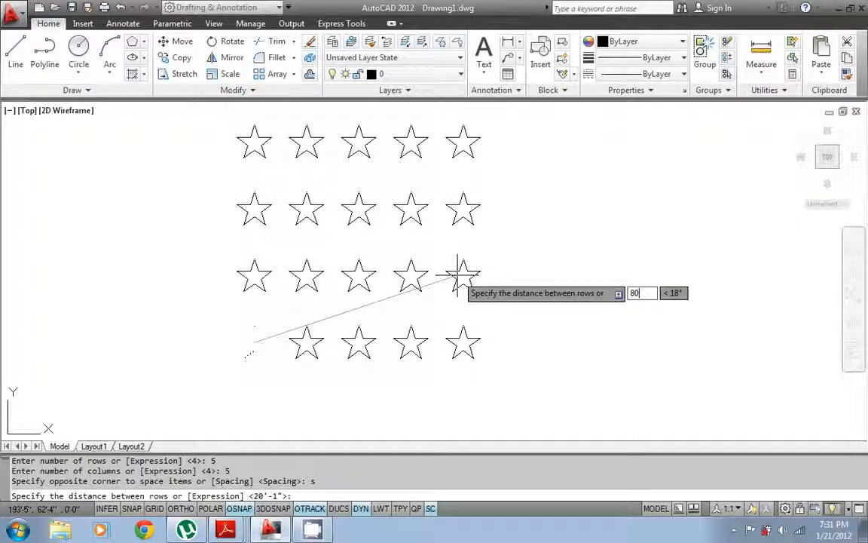
{"action": "type", "text": "'"}
{"action": "key", "text": "Return"}
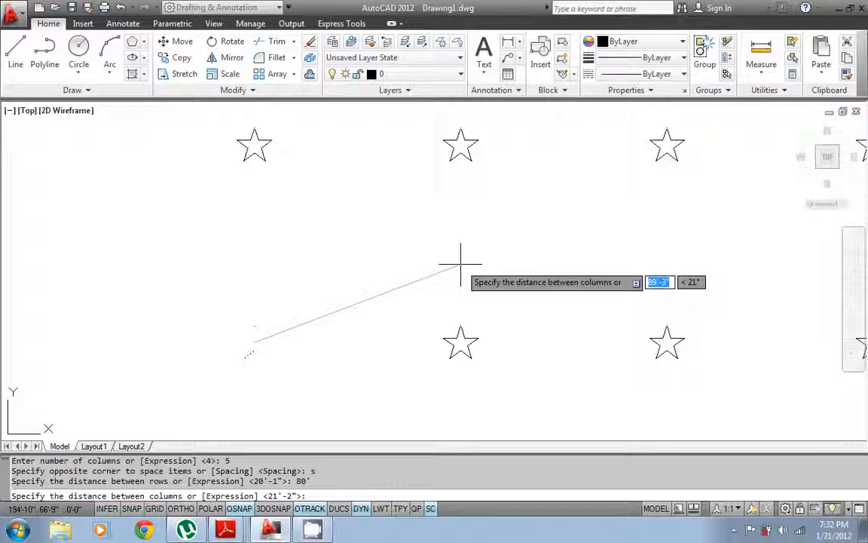
{"action": "type", "text": "5"}
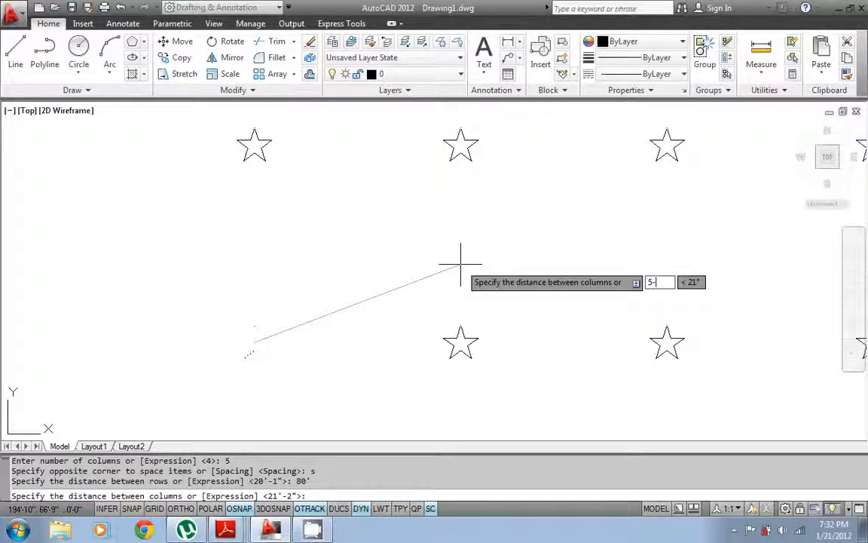
{"action": "type", "text": "0'"}
{"action": "key", "text": "Return"}
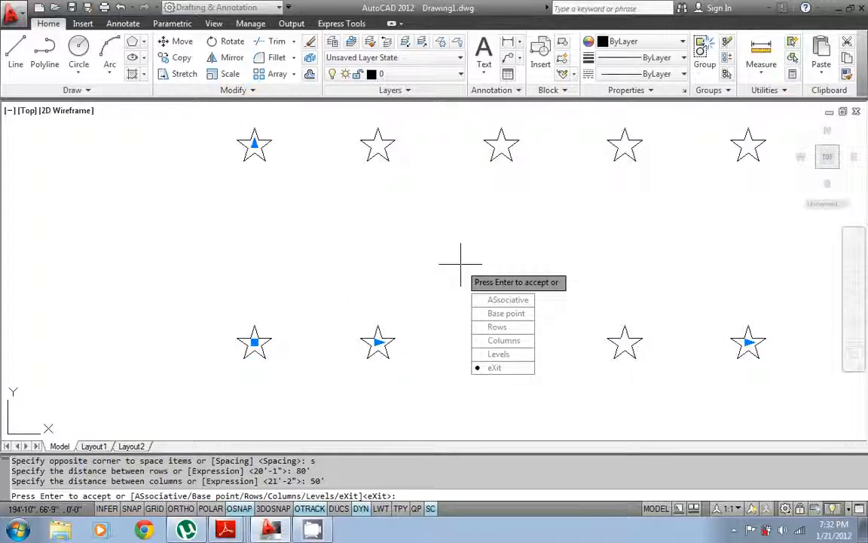
{"action": "key", "text": "Return"}
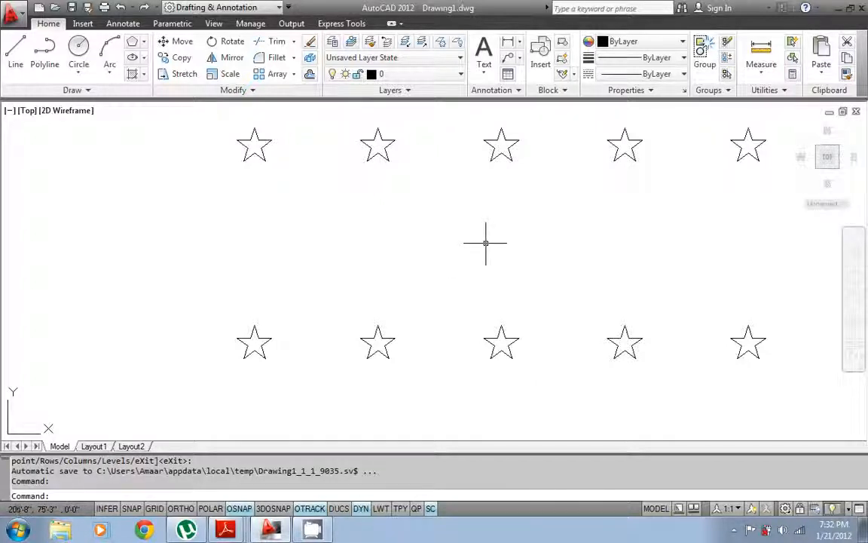
Change the row spacing of the finished star array to 40'
{"action": "type", "text": "z"}
{"action": "key", "text": "Return"}
{"action": "type", "text": "e"}
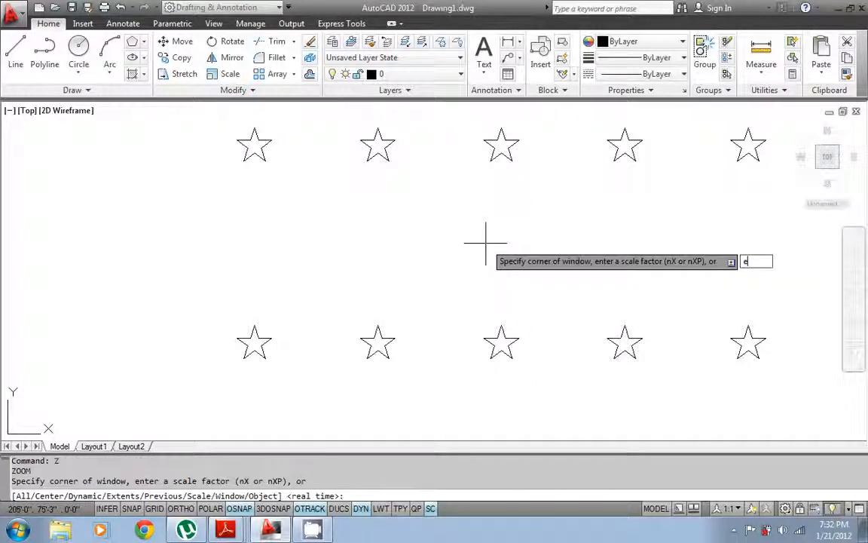
{"action": "key", "text": "Return"}
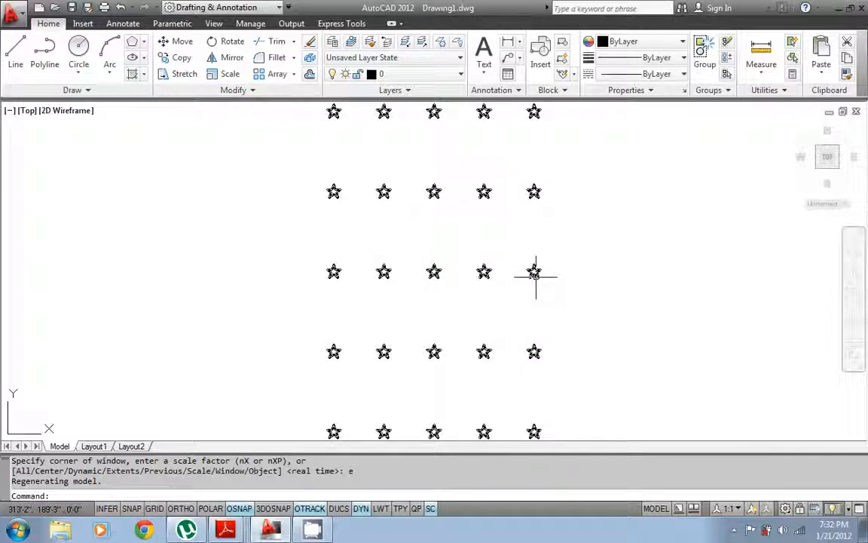
{"action": "mouse_move", "coordinate": [535, 273]}
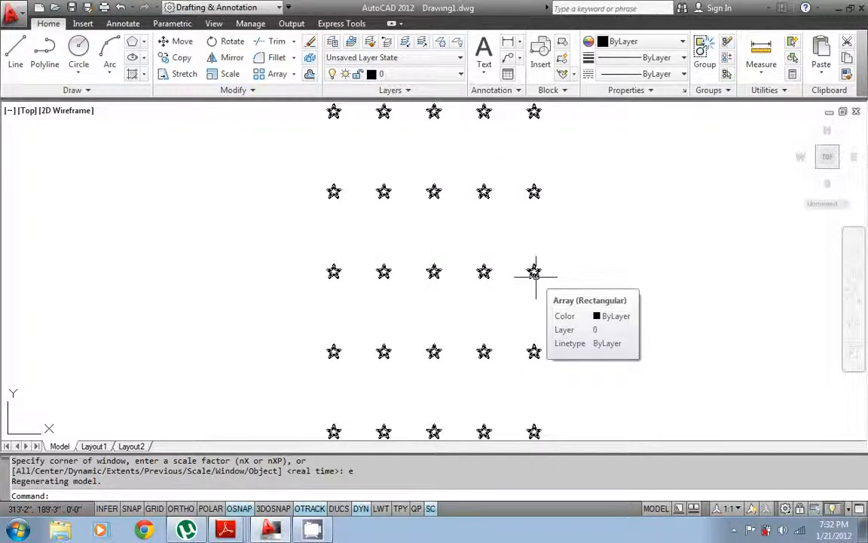
{"action": "left_click", "coordinate": [535, 274]}
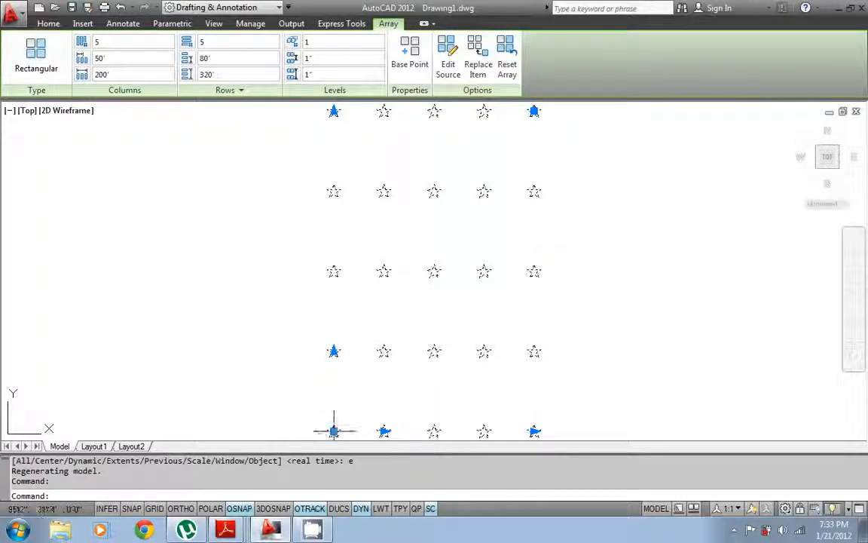
{"action": "mouse_move", "coordinate": [333, 431]}
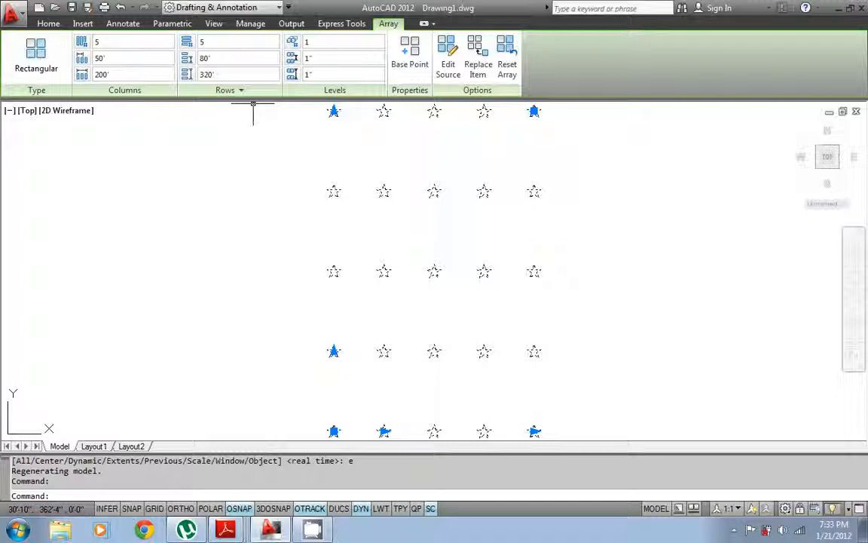
{"action": "left_click", "coordinate": [206, 58]}
{"action": "type", "text": "40"}
{"action": "key", "text": "Return"}
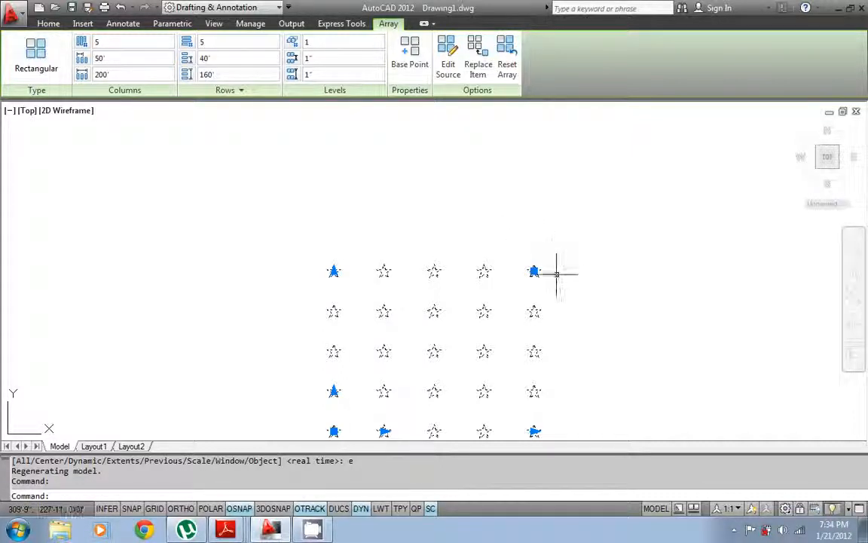
{"action": "mouse_move", "coordinate": [535, 271]}
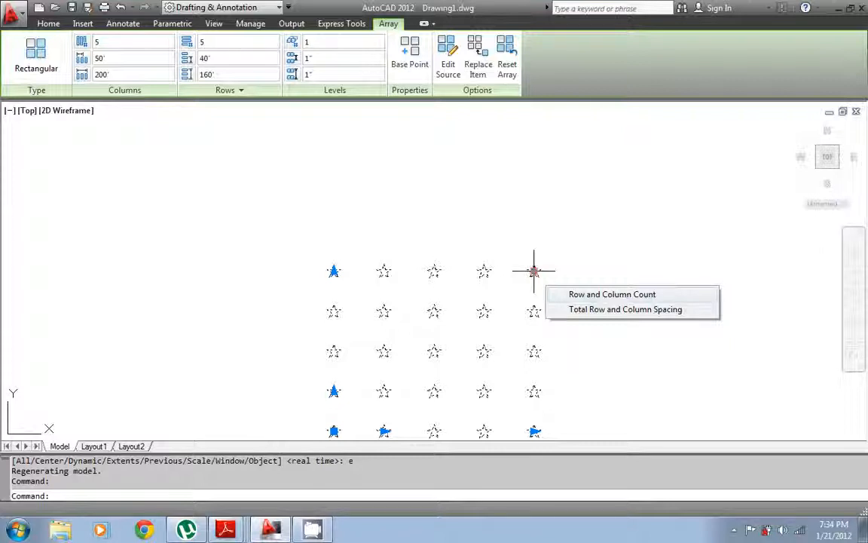
{"action": "left_click", "coordinate": [535, 270]}
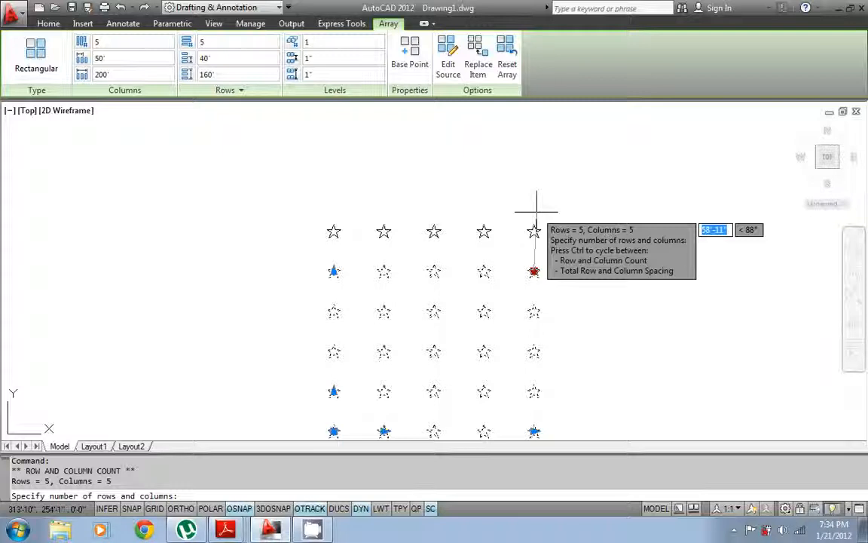
{"action": "key", "text": "Escape"}
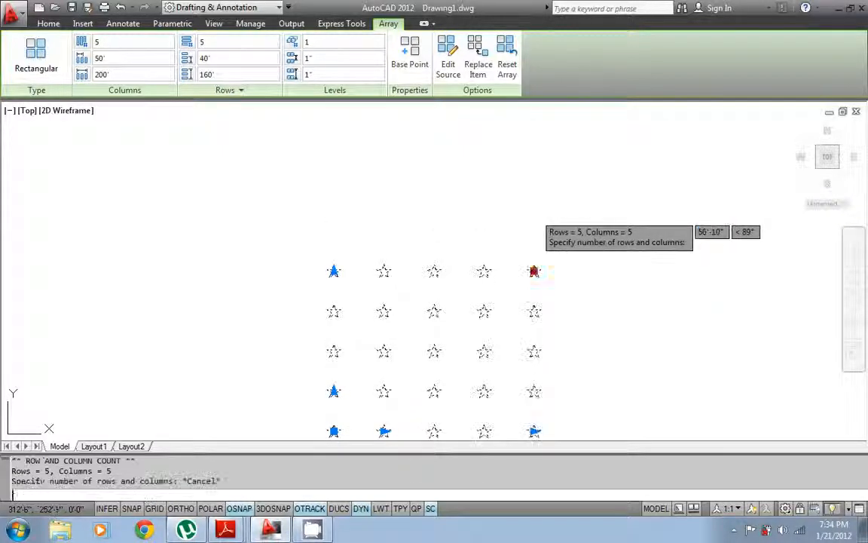
Stretch the star array's total row and column spacing from its outer corner grip to about 198'-7" by 240'-6", and deselect it
{"action": "mouse_move", "coordinate": [534, 271]}
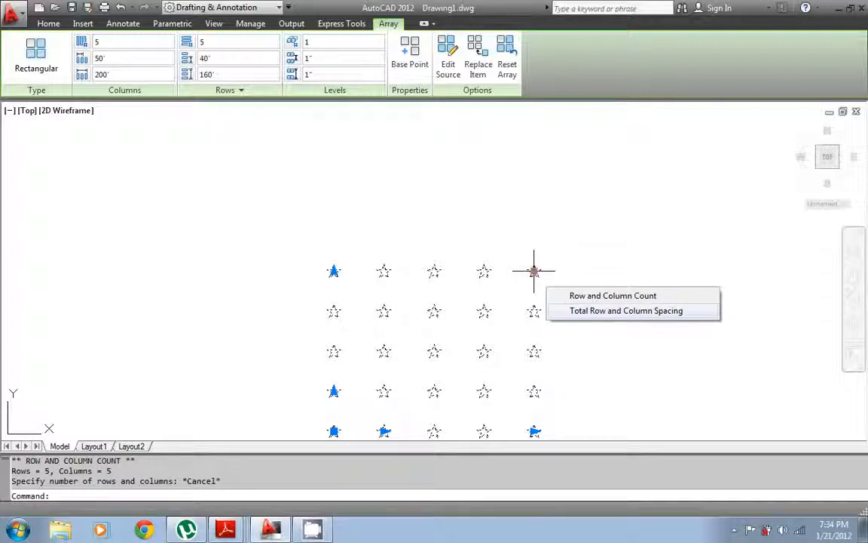
{"action": "left_click", "coordinate": [580, 309]}
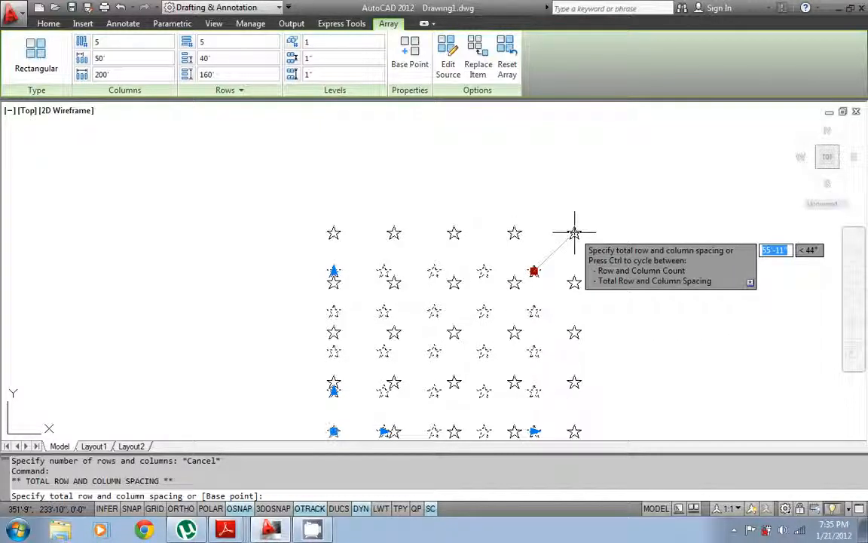
{"action": "left_click", "coordinate": [575, 232]}
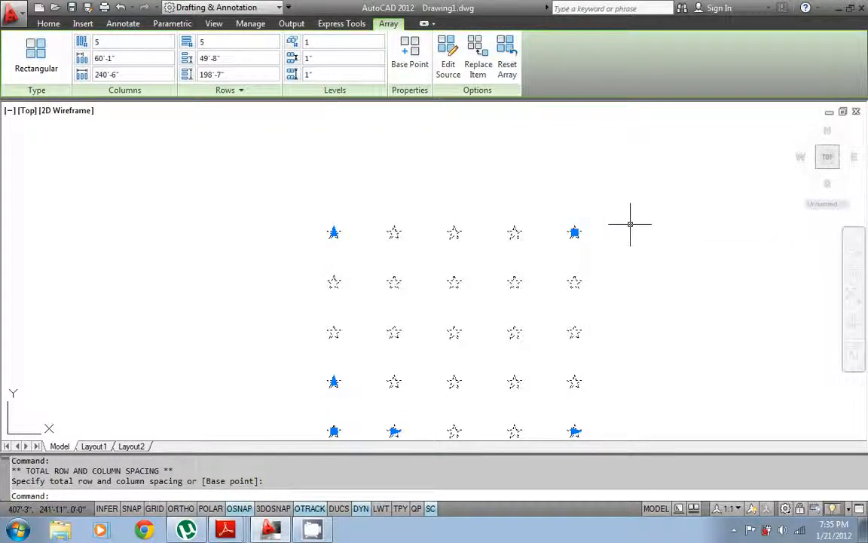
{"action": "key", "text": "Escape"}
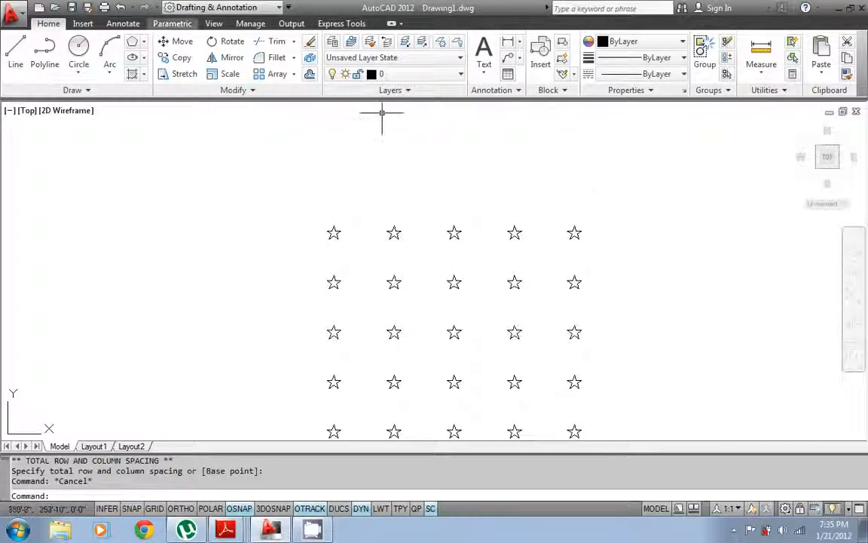
Undo the last eight operations at once, through the star array, the move and the two grip edits before it
{"action": "left_click", "coordinate": [132, 7]}
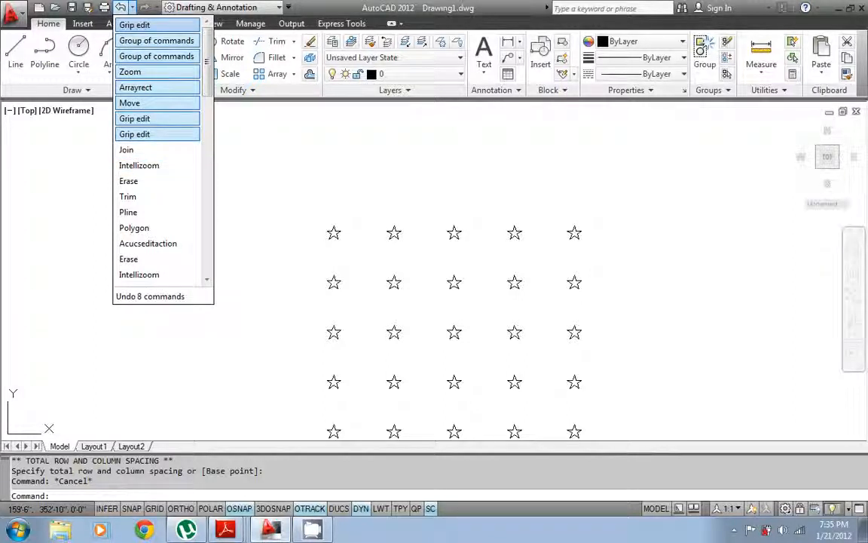
{"action": "left_click", "coordinate": [143, 133]}
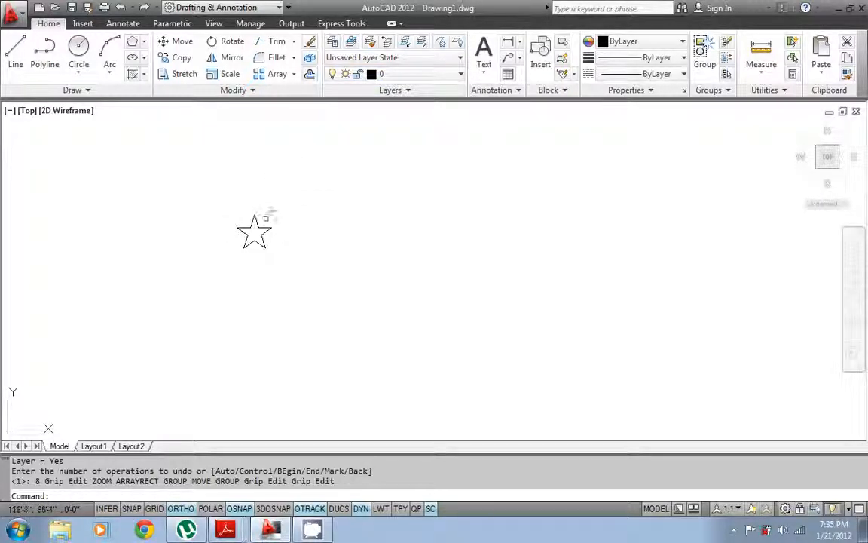
Start a rectangular array of the star with its row axis angle set to 45 degrees
{"action": "left_click", "coordinate": [267, 227]}
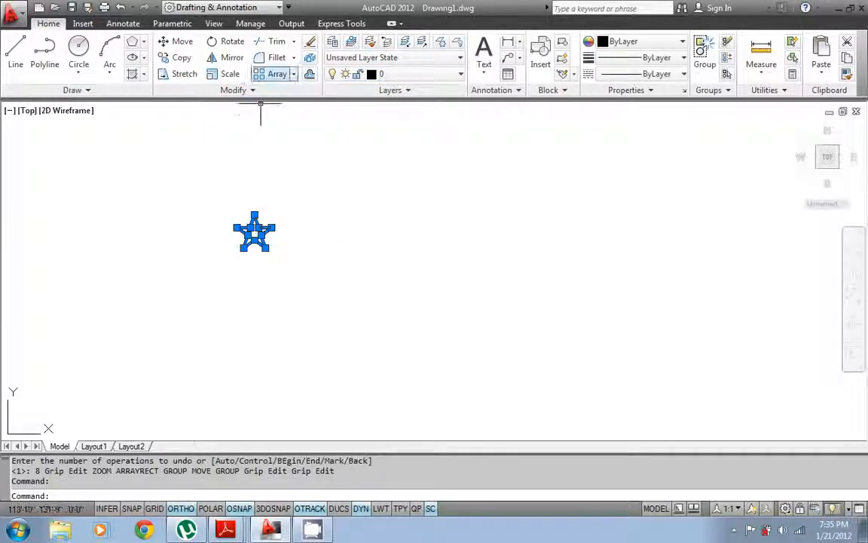
{"action": "left_click", "coordinate": [271, 74]}
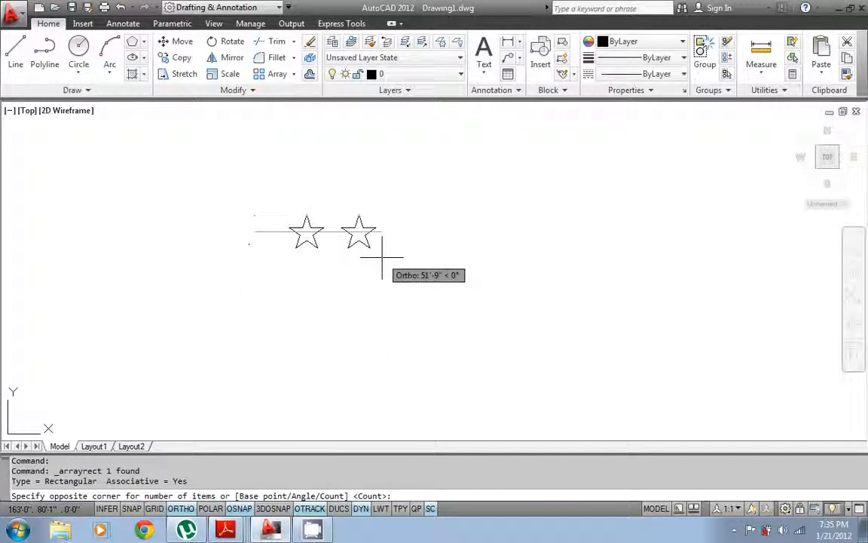
{"action": "type", "text": "a"}
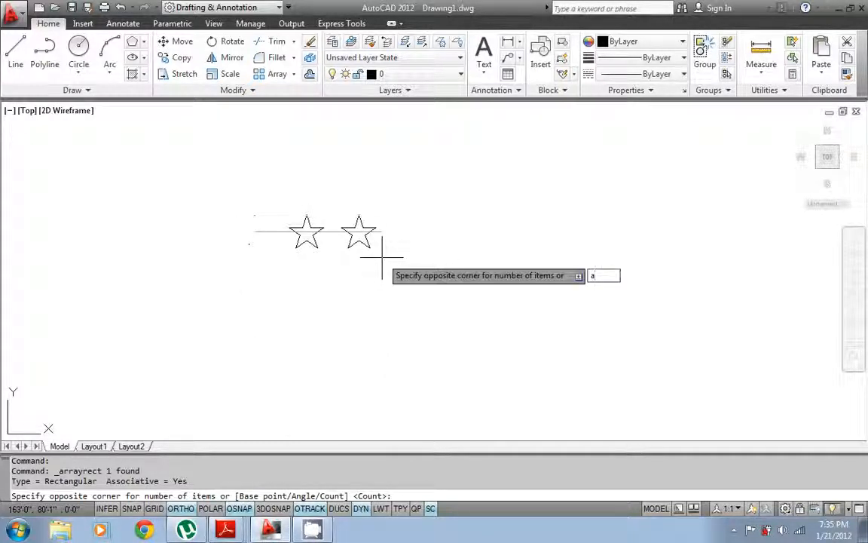
{"action": "key", "text": "Return"}
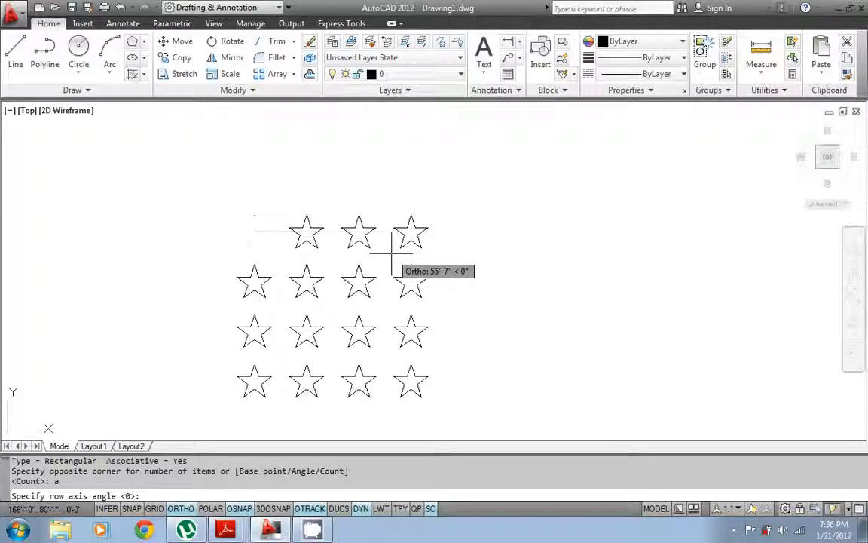
{"action": "type", "text": "45"}
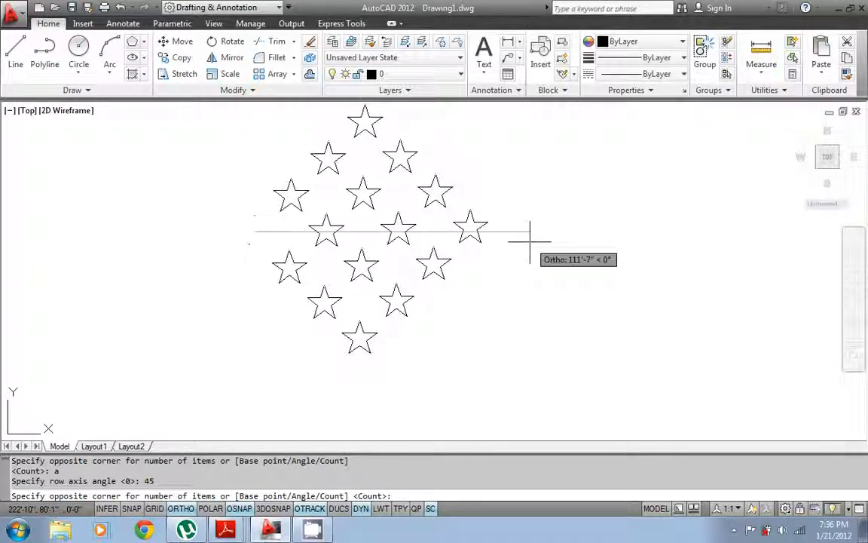
With Ortho off, lay out the angled array as four rows by four columns, its opposite corner about 118' horizontally from the original star, and finish it
{"action": "key", "text": "F8"}
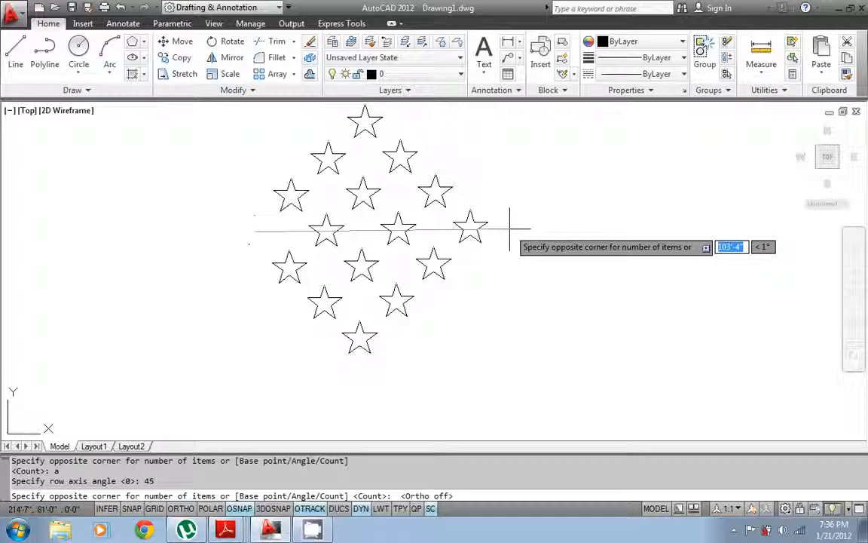
{"action": "left_click", "coordinate": [511, 227]}
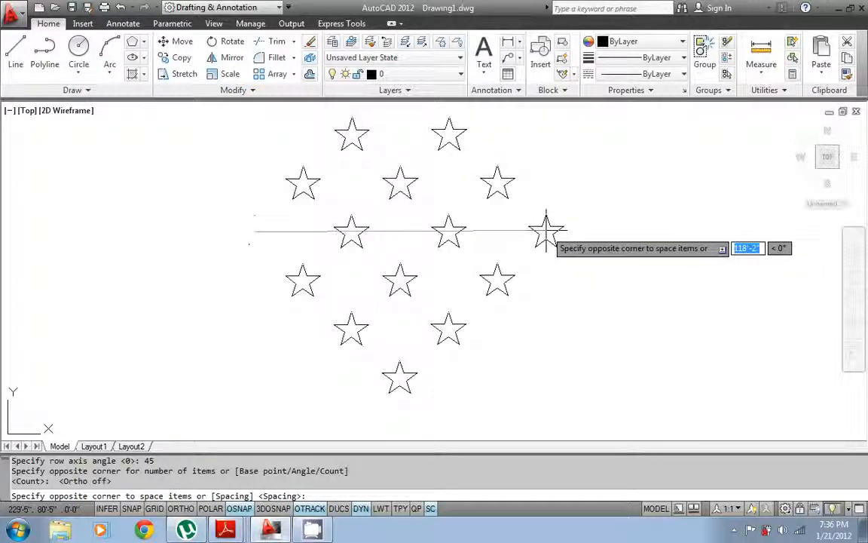
{"action": "left_click", "coordinate": [546, 232]}
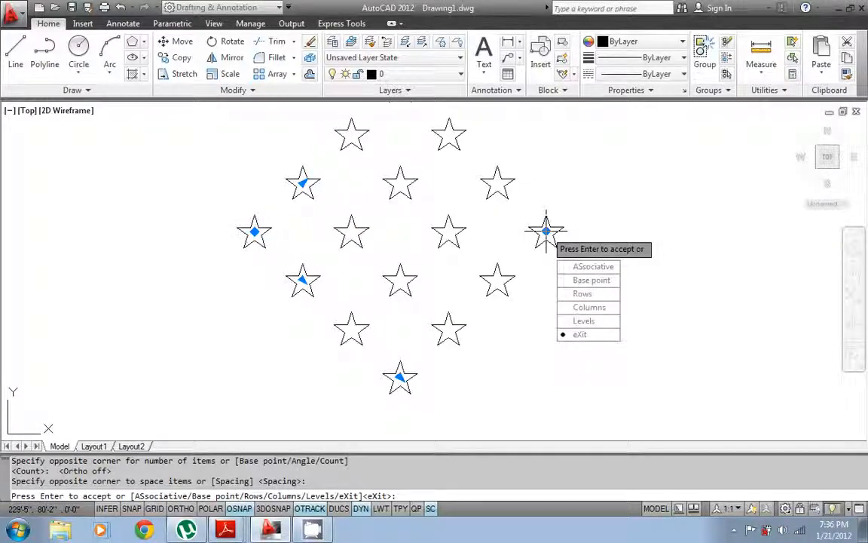
{"action": "key", "text": "Return"}
{"action": "scroll", "coordinate": [596, 179], "scroll_direction": "down", "scroll_amount": 2}
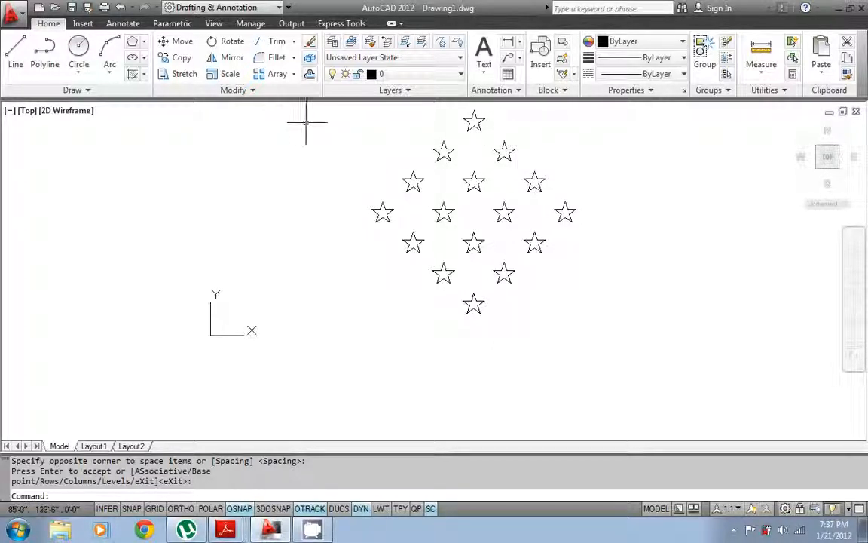
{"action": "left_click", "coordinate": [293, 74]}
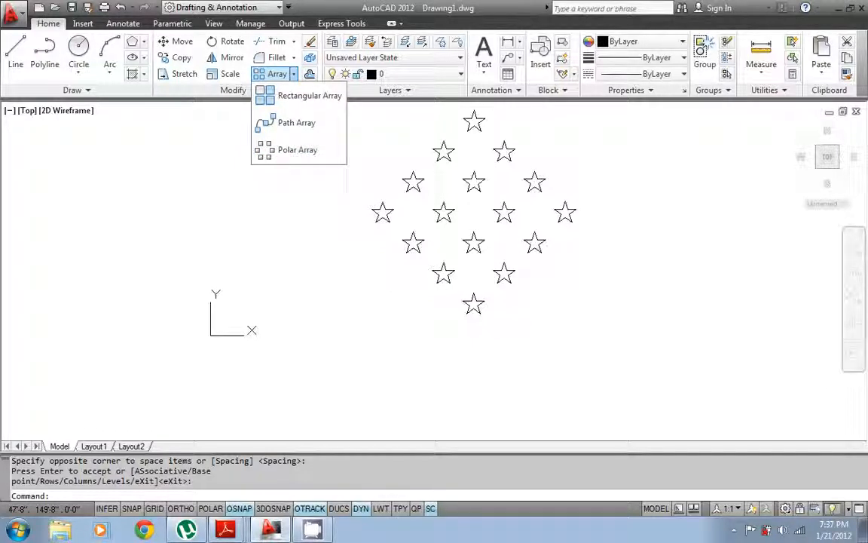
{"action": "left_click", "coordinate": [564, 132]}
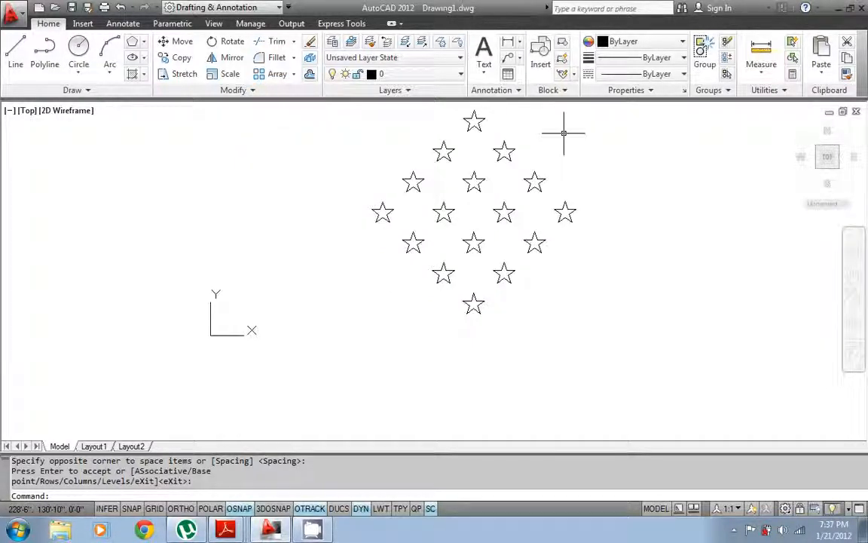